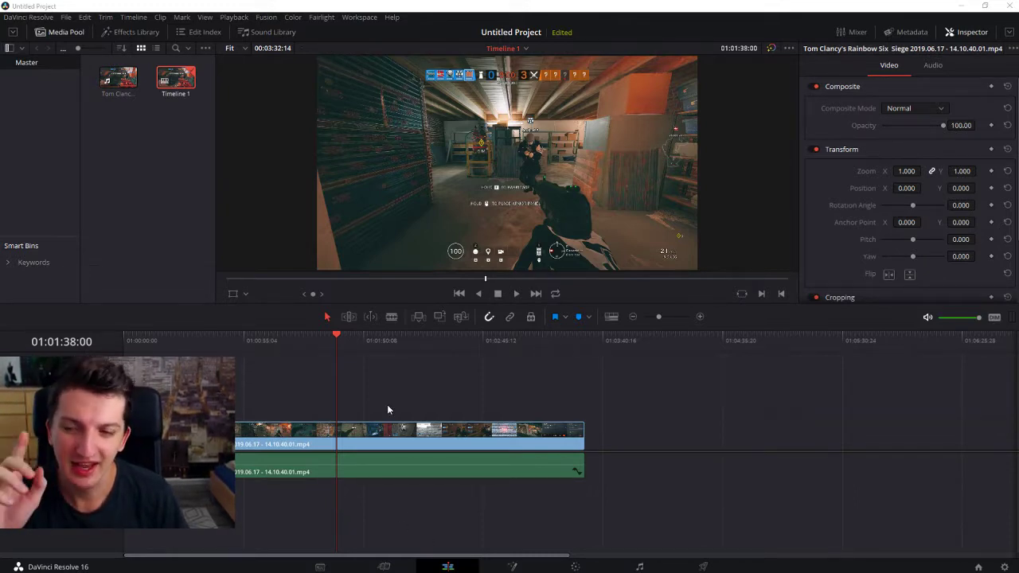
# Skim the gameplay clip and park the playhead at about 01:01:24:31.
pyautogui.click(347, 336)
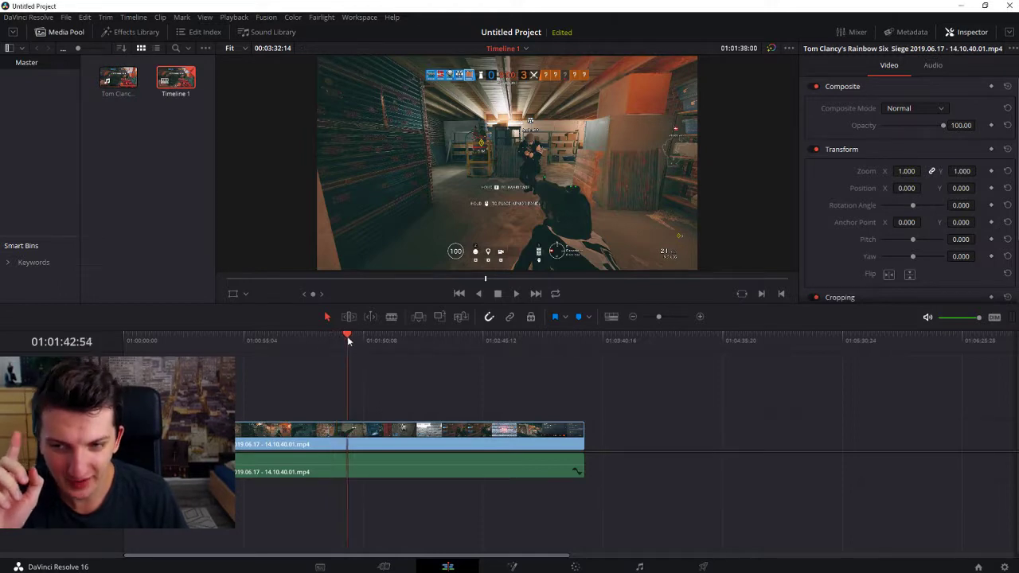
pyautogui.click(365, 339)
pyautogui.click(387, 340)
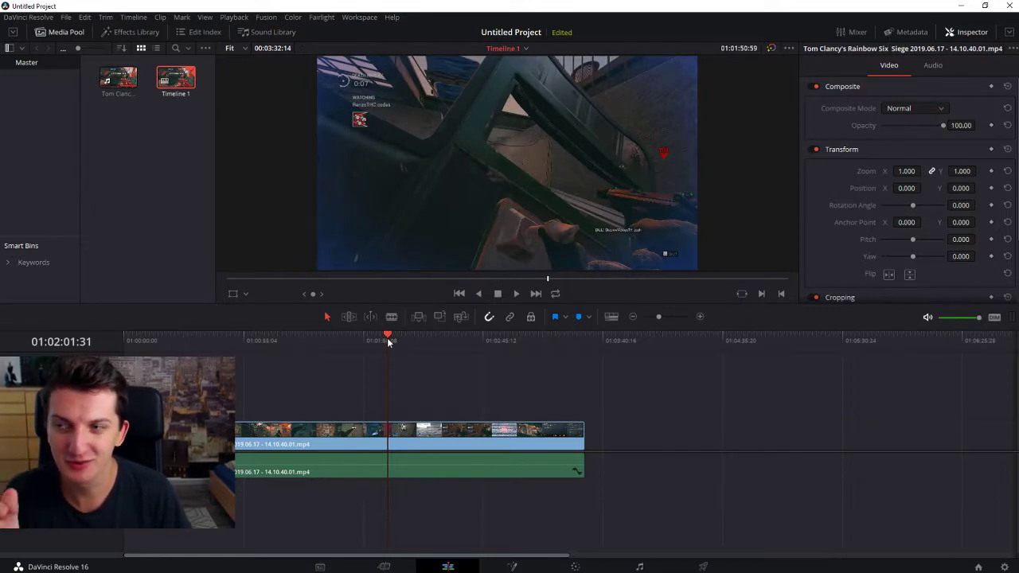
pyautogui.click(269, 340)
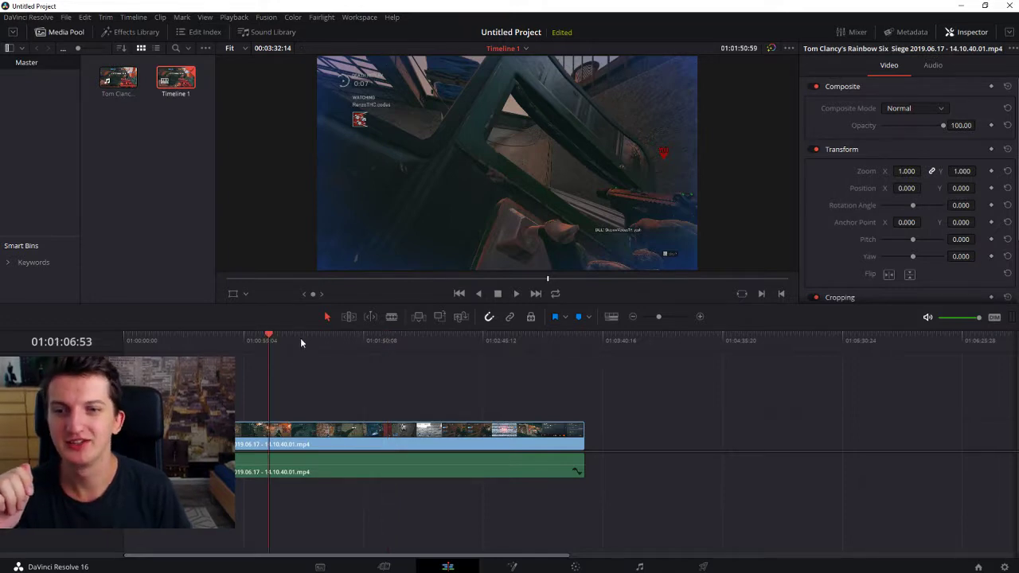
pyautogui.click(300, 337)
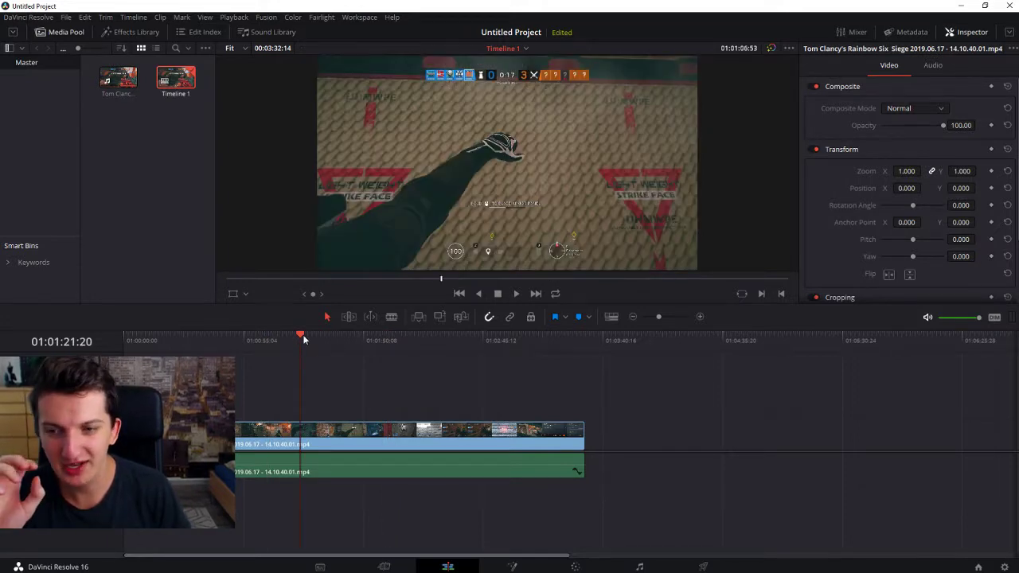
pyautogui.click(307, 342)
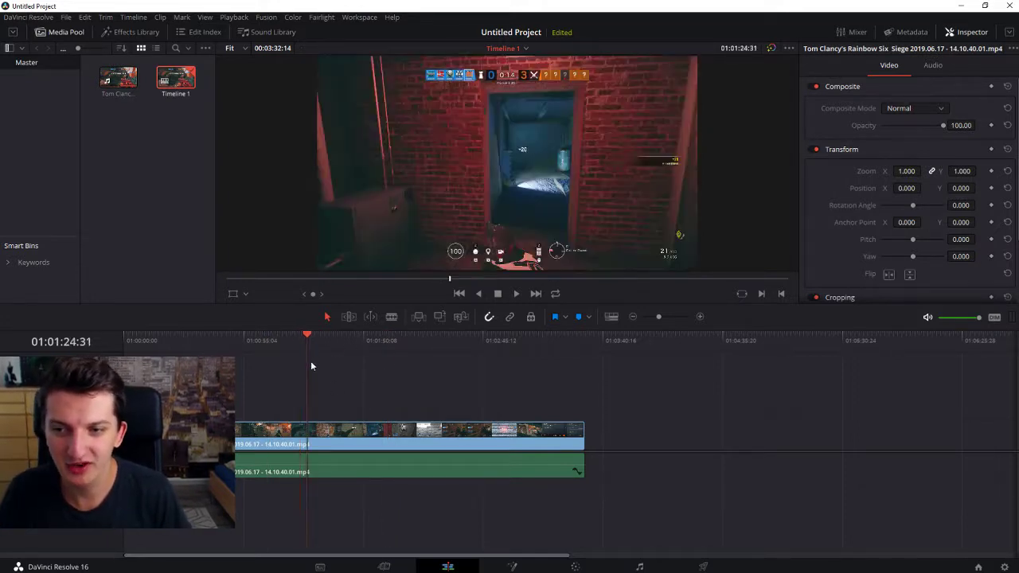
pyautogui.scroll(3, 313, 362)
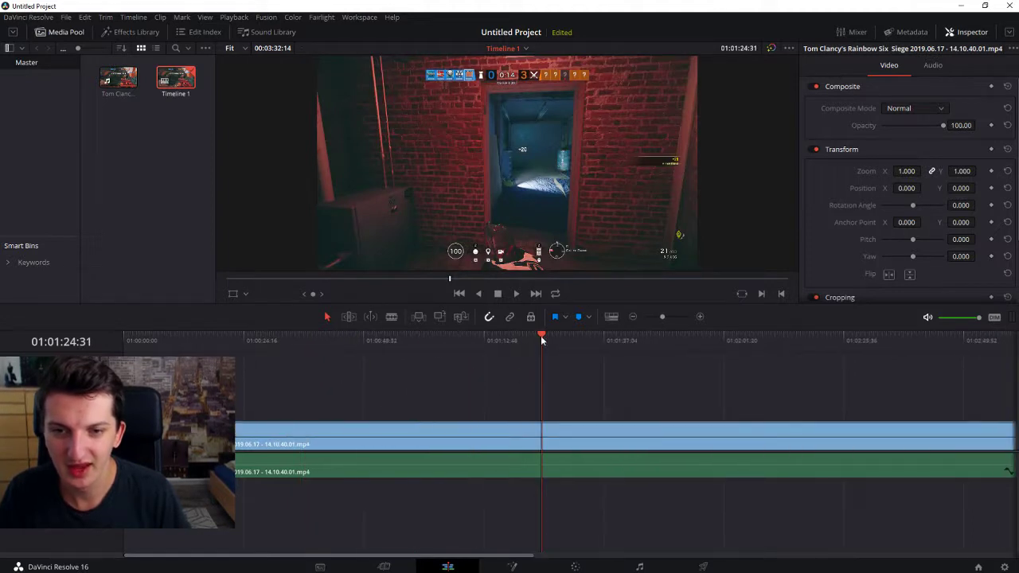
# Fine-tune the playhead to 01:01:21:34 with the clip's Inspector properties showing.
pyautogui.moveTo(541, 338)
pyautogui.mouseDown()
pyautogui.moveTo(508, 336)
pyautogui.moveTo(522, 339)
pyautogui.mouseUp()
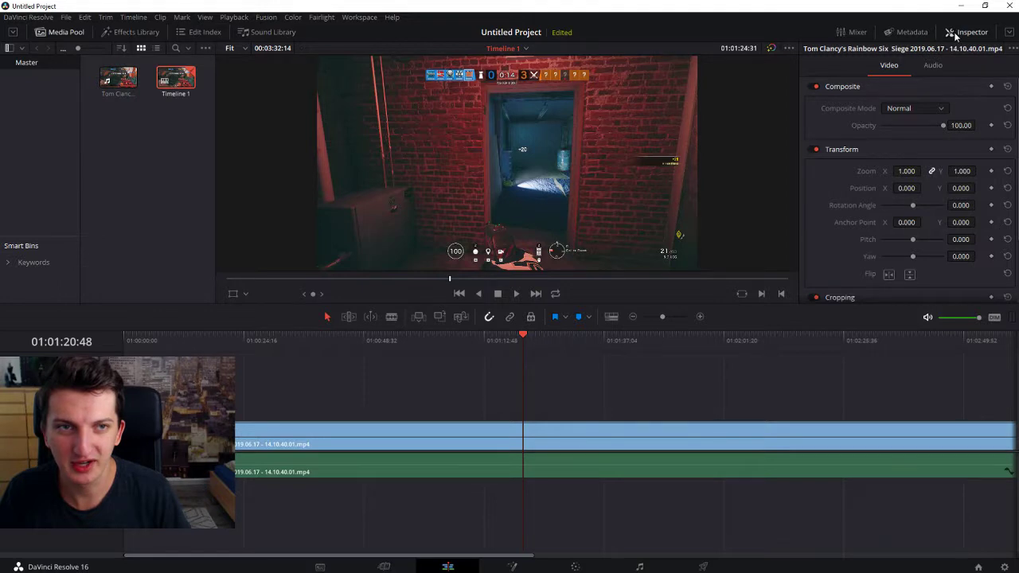
pyautogui.click(953, 31)
pyautogui.click(953, 32)
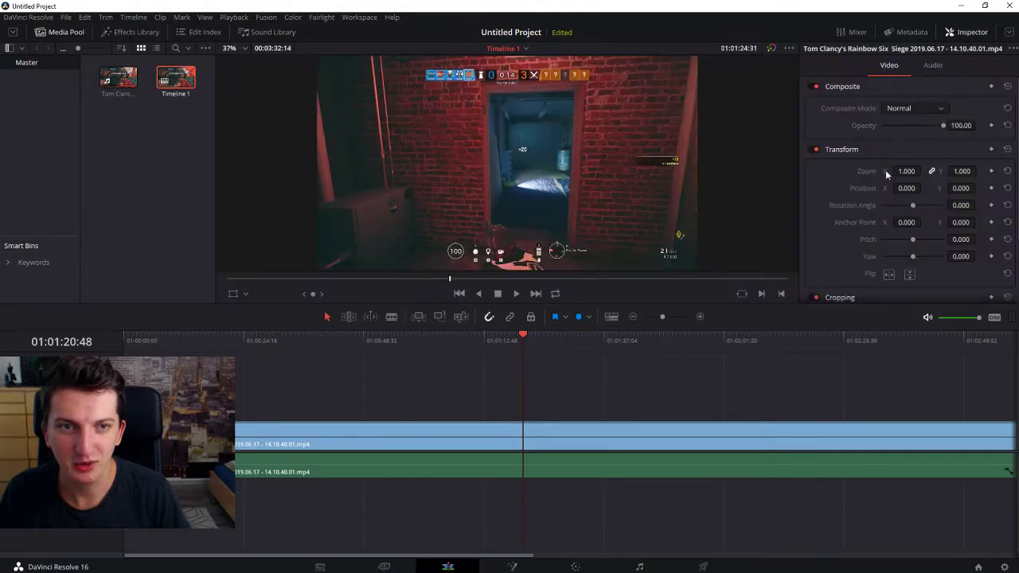
pyautogui.scroll(-1, 884, 176)
pyautogui.scroll(1, 876, 182)
pyautogui.click(525, 340)
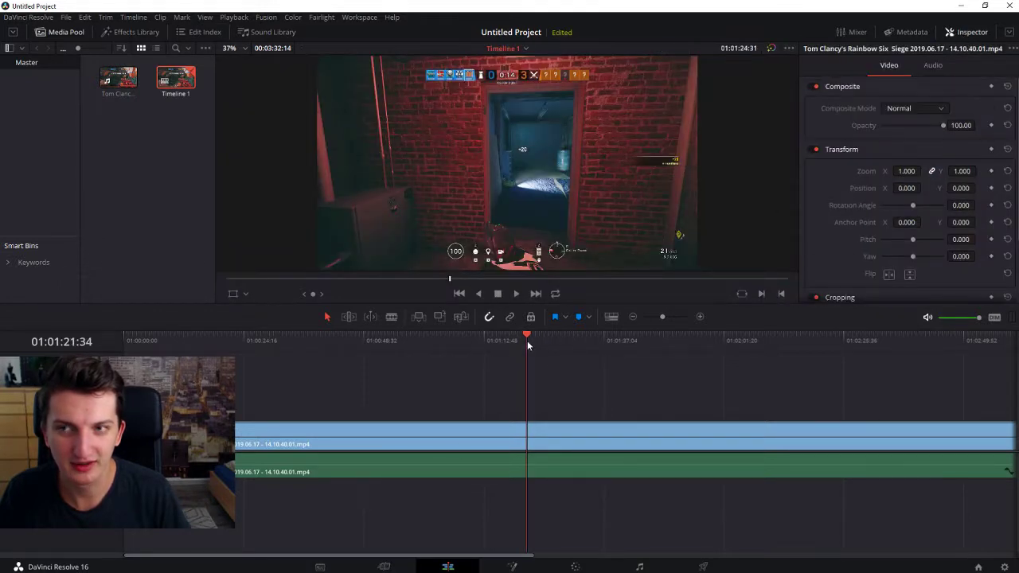
# Test Zoom values 1.170 and 0.920, unlink X/Y zoom, then reset Zoom to 1.000.
pyautogui.moveTo(905, 171); pyautogui.dragTo(923, 171)
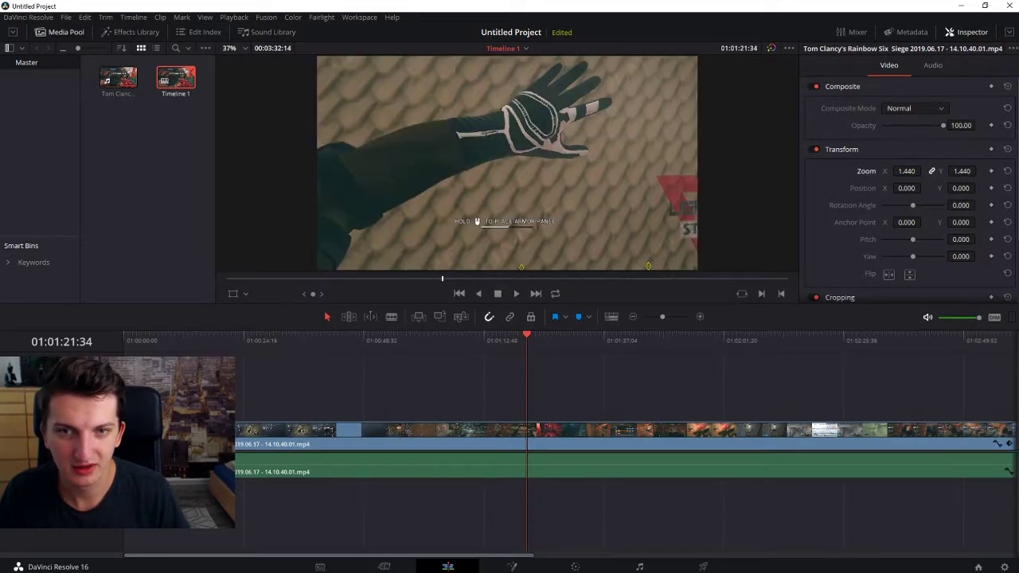
pyautogui.moveTo(923, 171); pyautogui.dragTo(892, 181)
pyautogui.moveTo(967, 168); pyautogui.dragTo(935, 170)
pyautogui.click(931, 171)
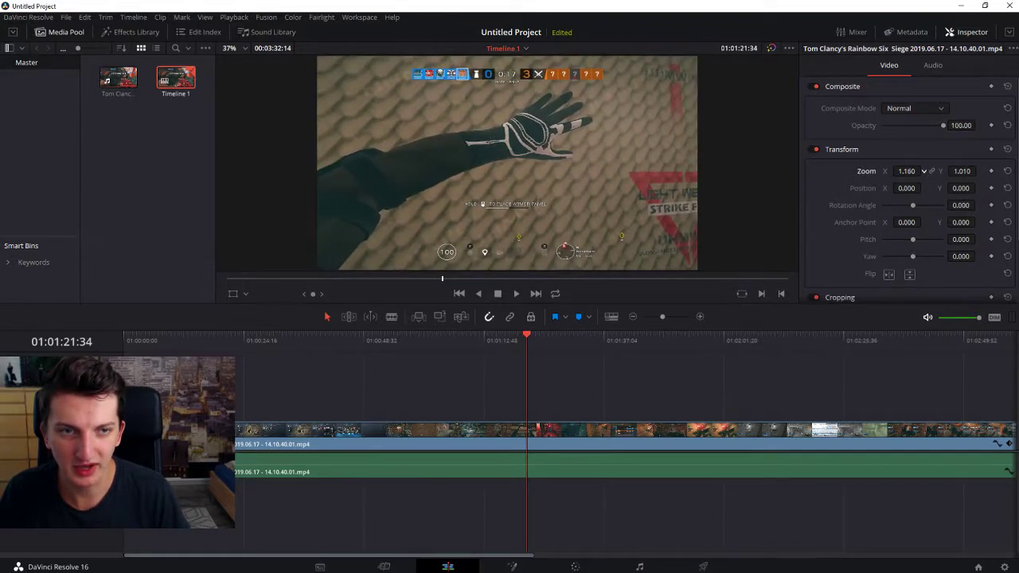
pyautogui.click(1007, 170)
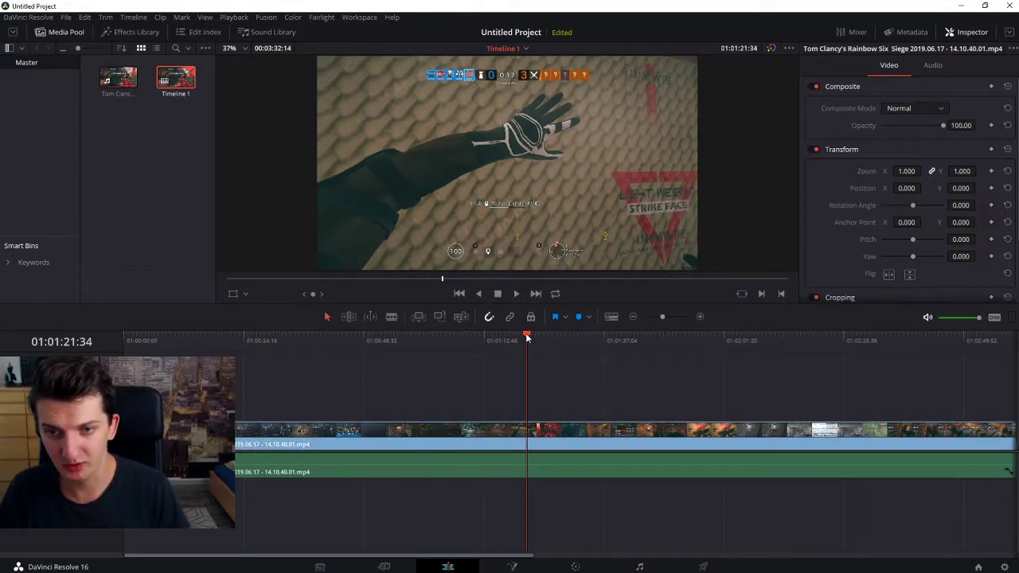
# Add a Zoom keyframe at 01:01:24:41 with zoom set to 1.990.
pyautogui.moveTo(526, 337)
pyautogui.mouseDown()
pyautogui.moveTo(514, 337)
pyautogui.moveTo(542, 340)
pyautogui.mouseUp()
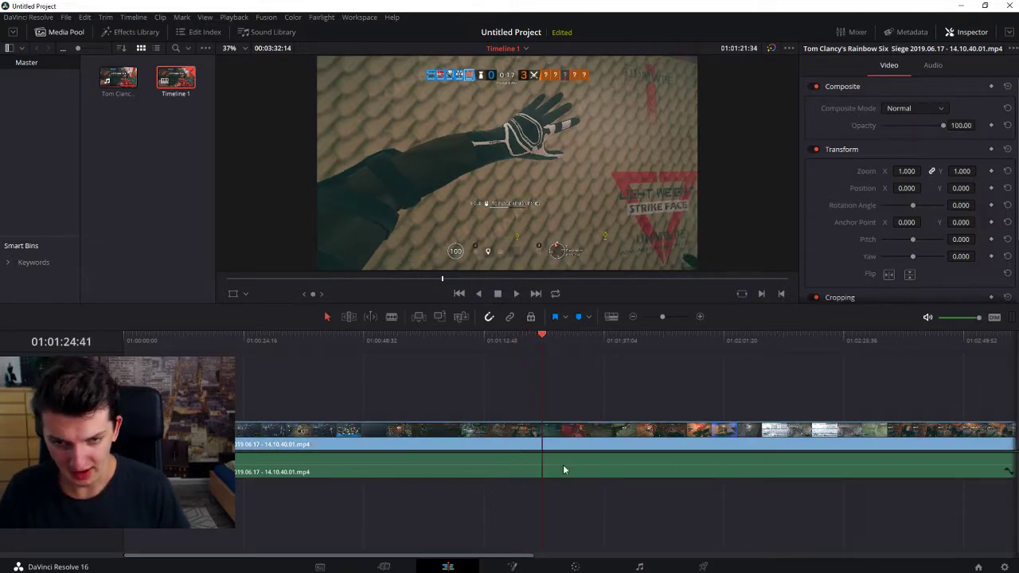
pyautogui.click(991, 171)
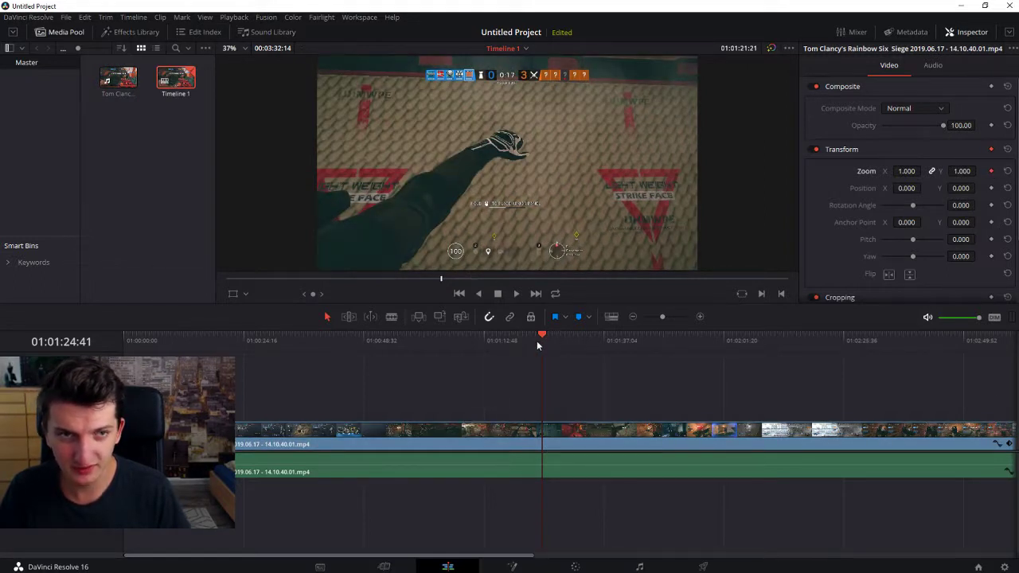
pyautogui.moveTo(907, 171); pyautogui.dragTo(923, 171)
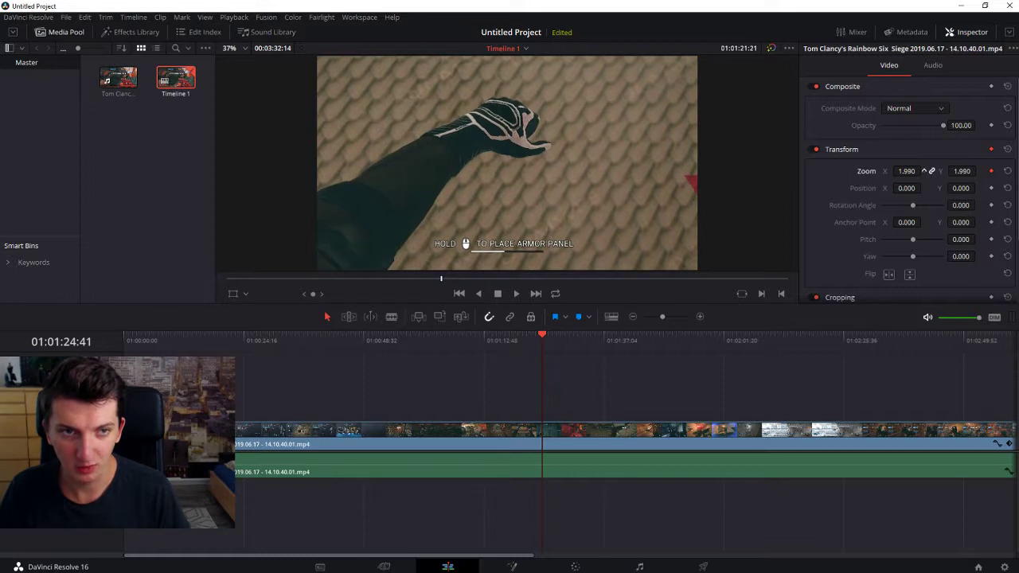
pyautogui.click(539, 337)
# Add an earlier Zoom keyframe at 1.030 and play the zoom-in back.
pyautogui.moveTo(539, 336); pyautogui.dragTo(515, 335)
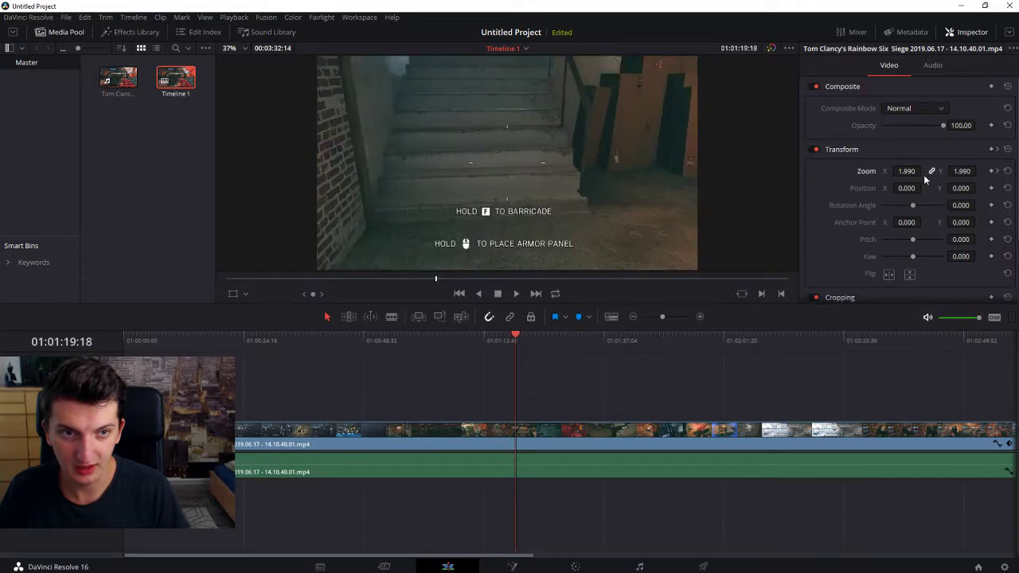
pyautogui.click(990, 171)
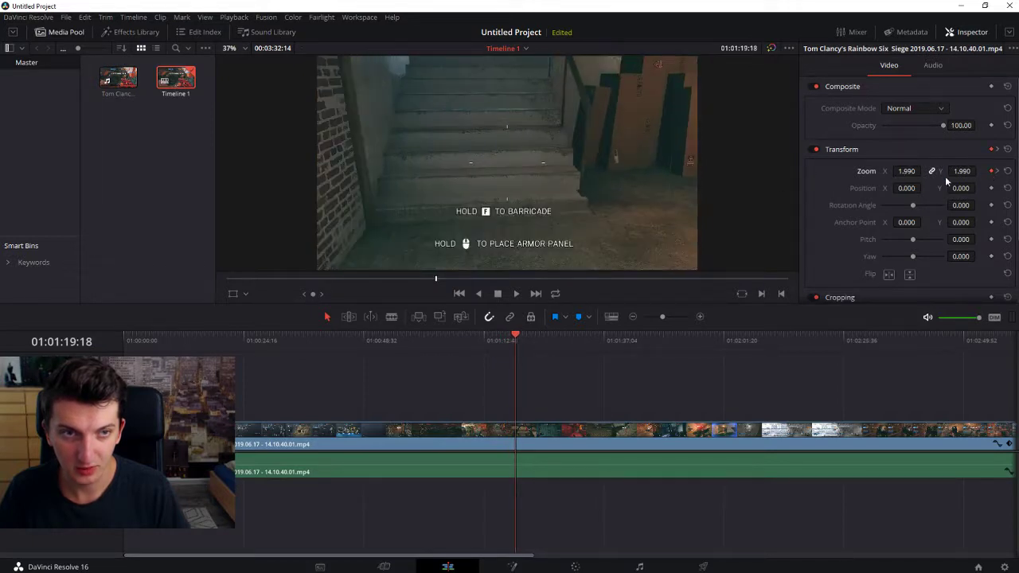
pyautogui.moveTo(907, 171); pyautogui.dragTo(875, 171)
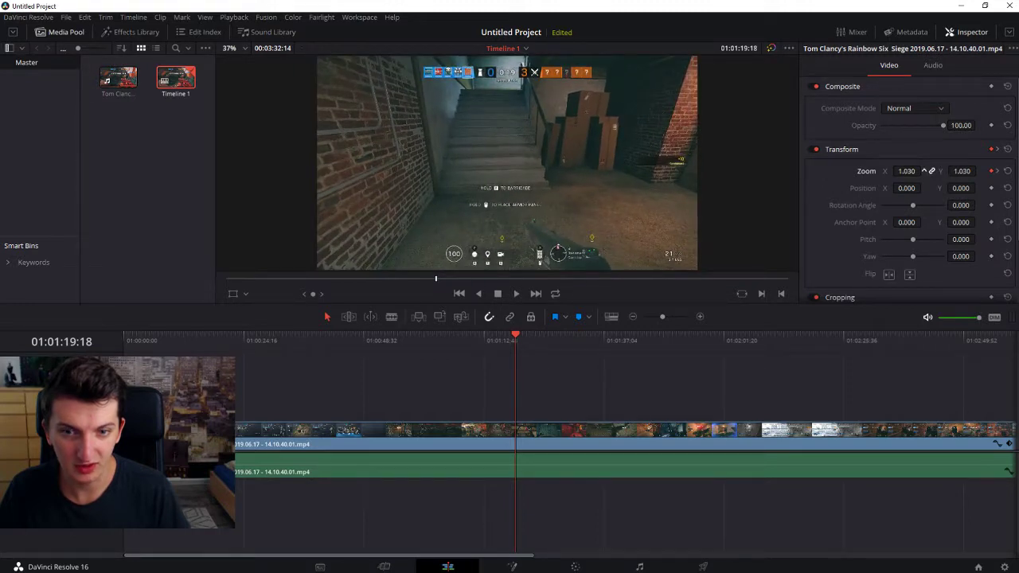
pyautogui.press('space')
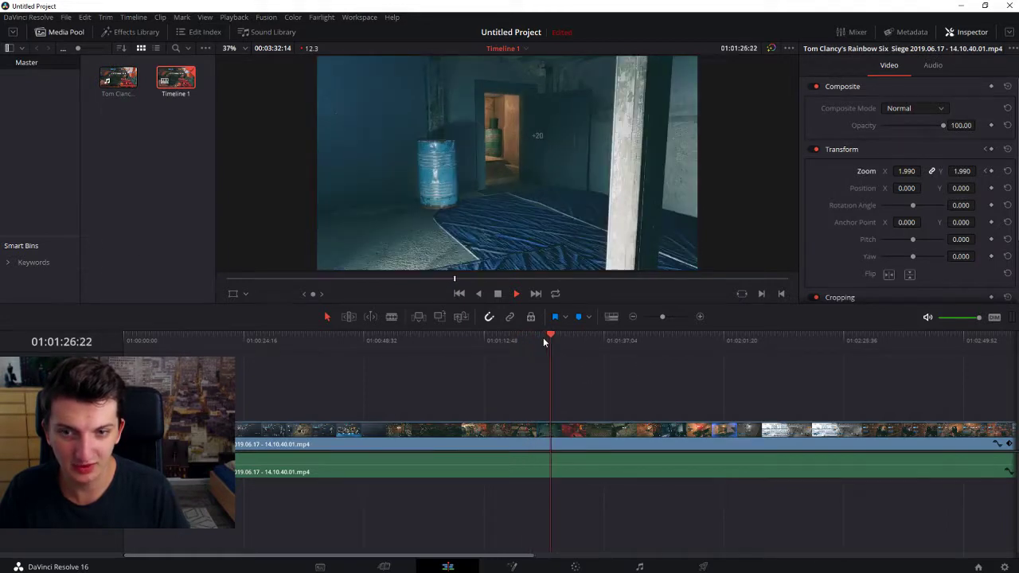
pyautogui.moveTo(551, 334); pyautogui.dragTo(478, 339)
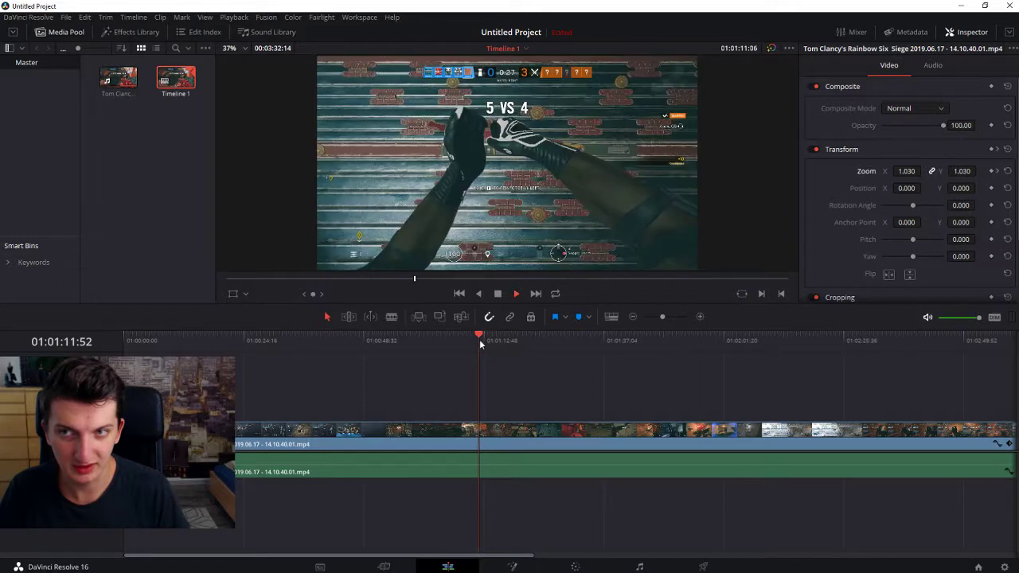
pyautogui.press('space')
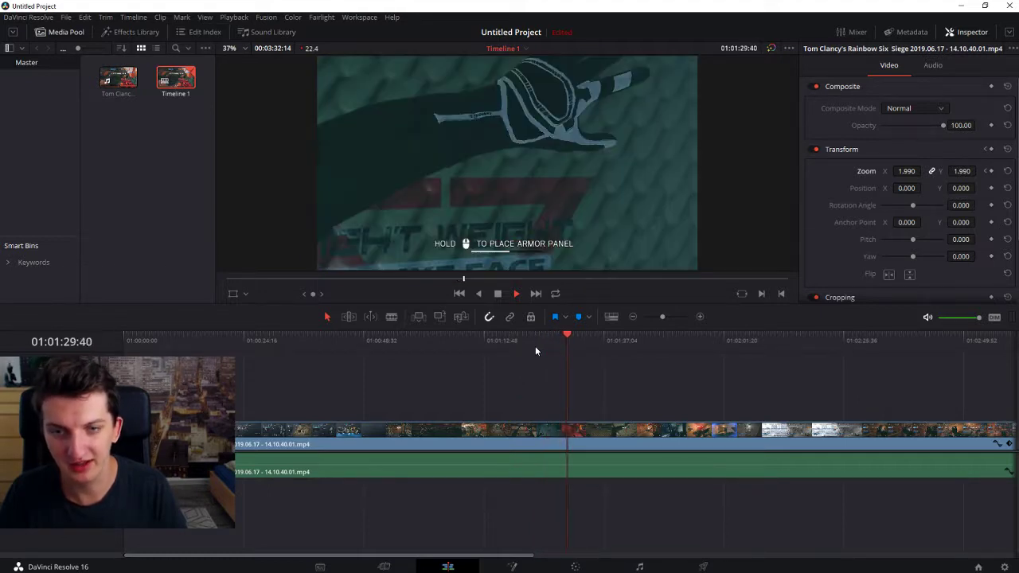
pyautogui.press('space')
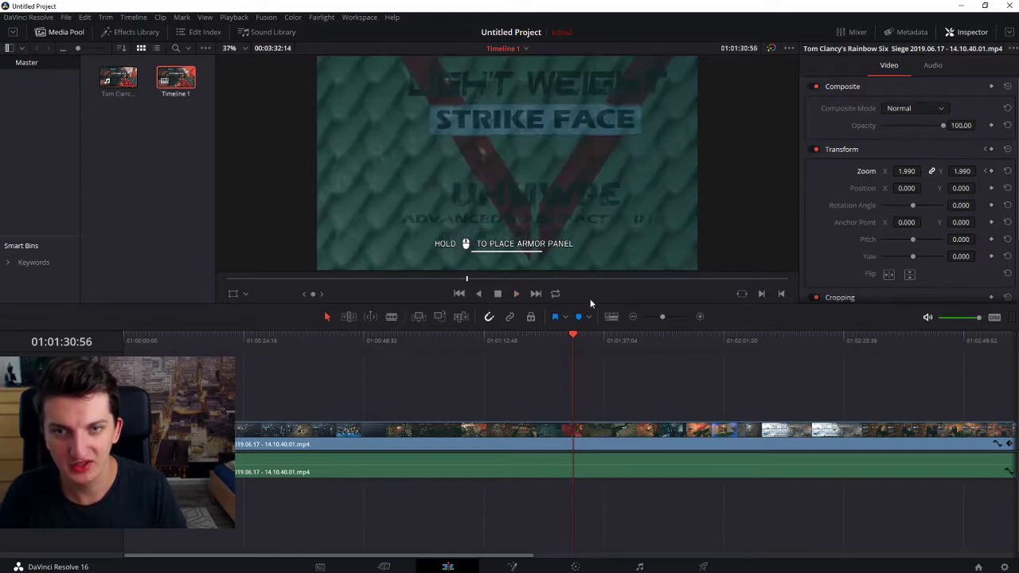
pyautogui.click(1008, 172)
# Add a Zoom keyframe at 01:01:35:08 with zoom raised to 2.070.
pyautogui.moveTo(571, 338); pyautogui.dragTo(594, 338)
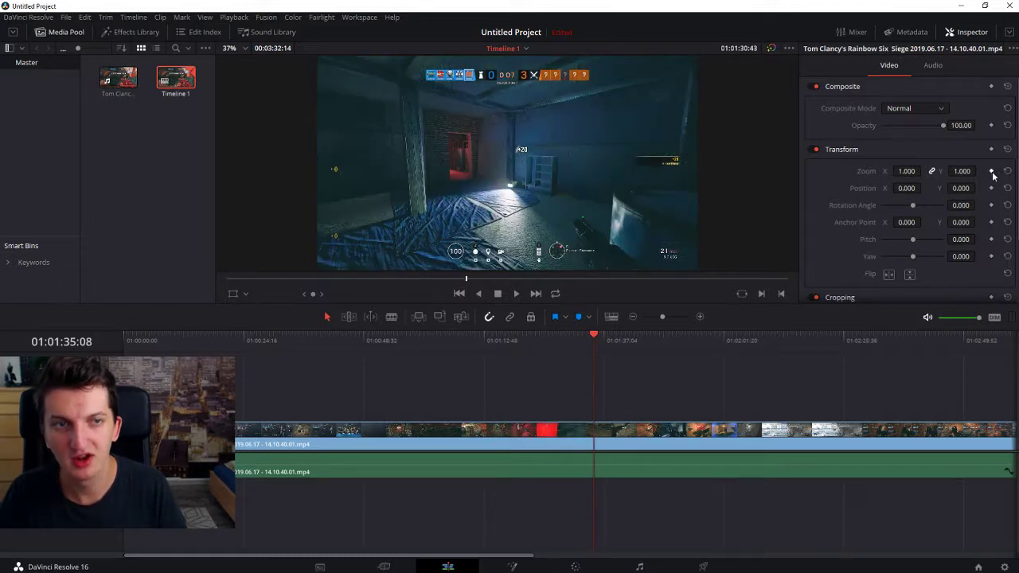
pyautogui.click(990, 172)
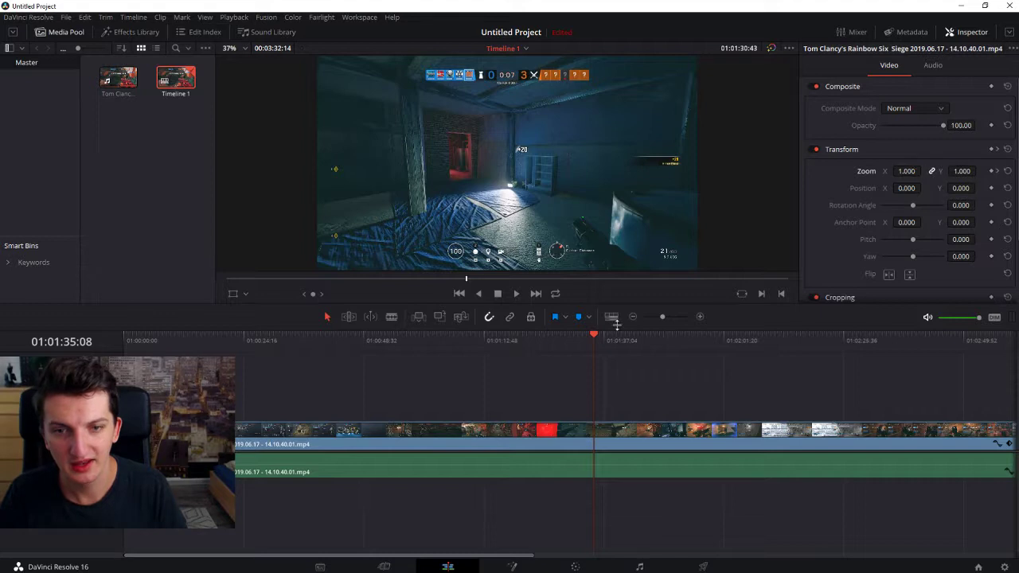
pyautogui.moveTo(906, 171); pyautogui.dragTo(923, 171)
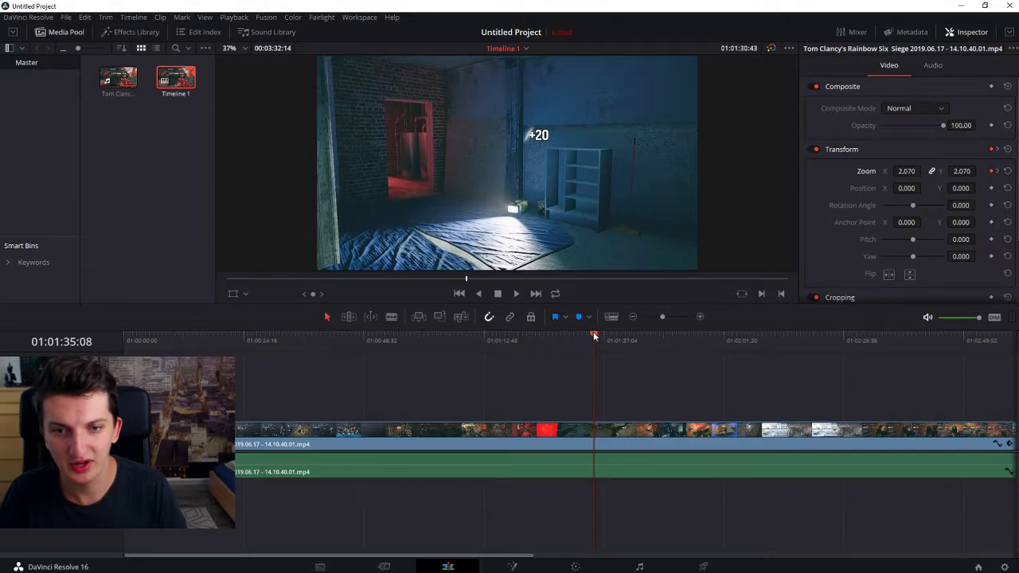
# Key zoom at about 1.0 at 01:01:32:59 and play the zoom-out.
pyautogui.moveTo(594, 336); pyautogui.dragTo(582, 337)
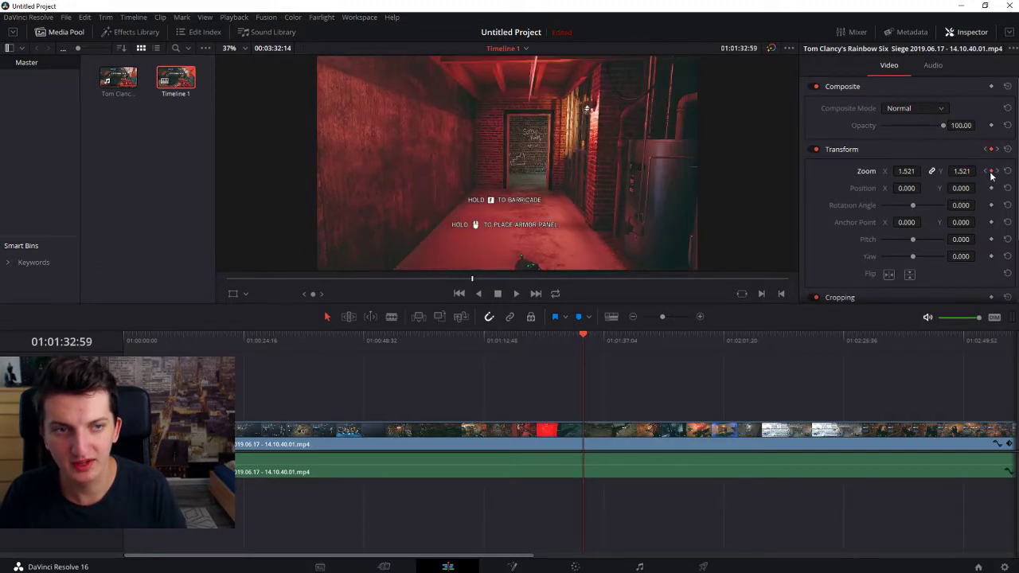
pyautogui.moveTo(923, 170); pyautogui.dragTo(923, 171)
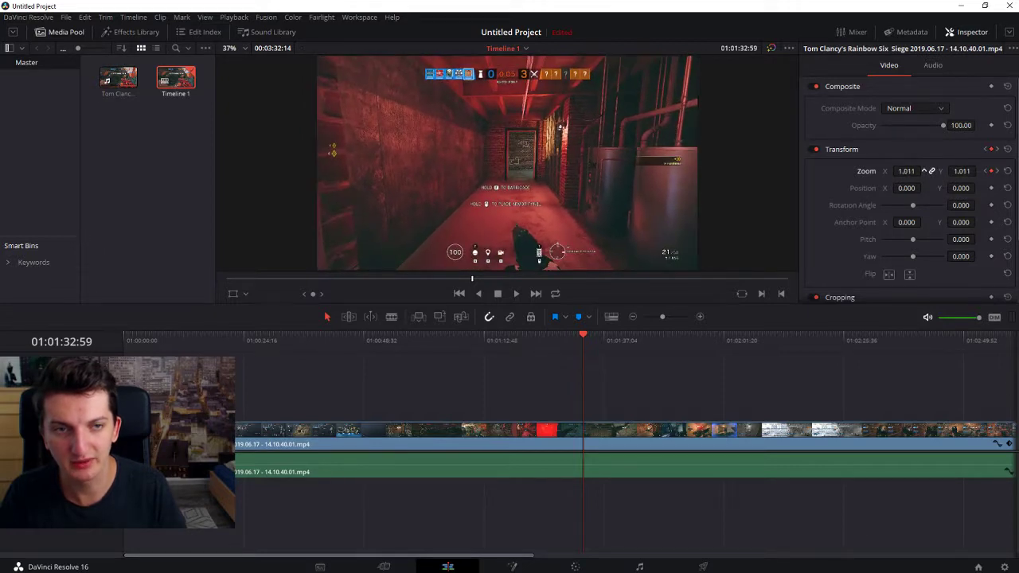
pyautogui.press('space')
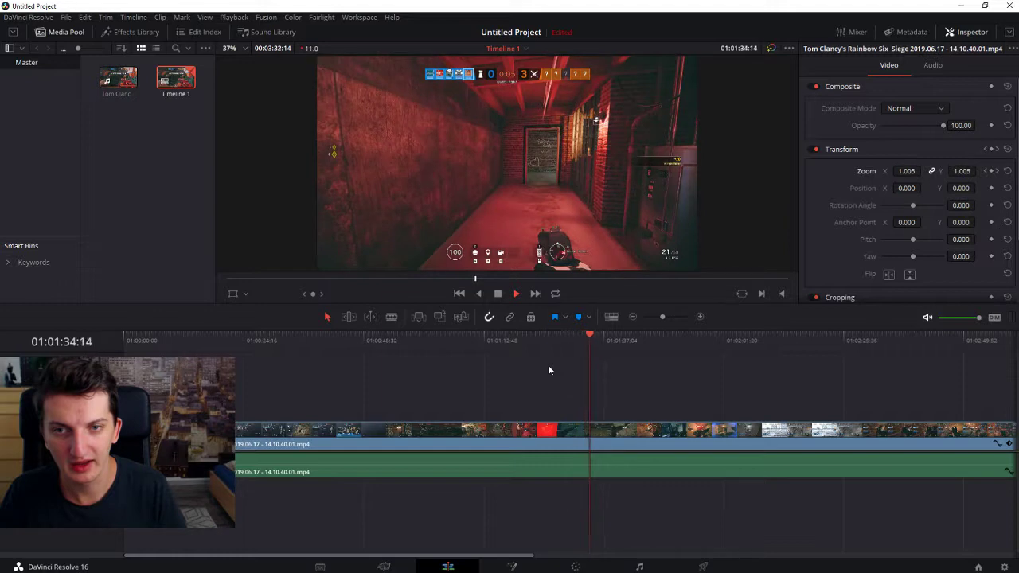